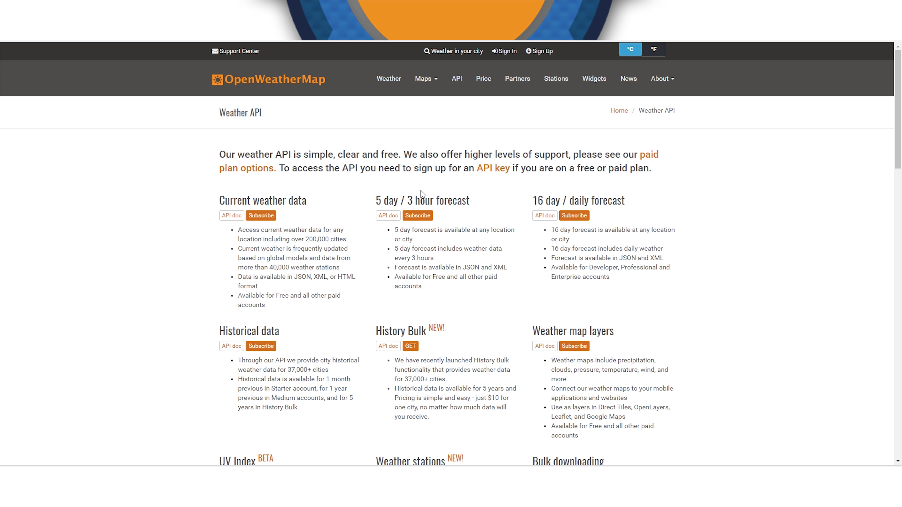
- Open the API documentation for the 5 day / 3 hour forecast and review its call formats and response parameters
{"action": "left_click", "coordinate": [380, 219]}
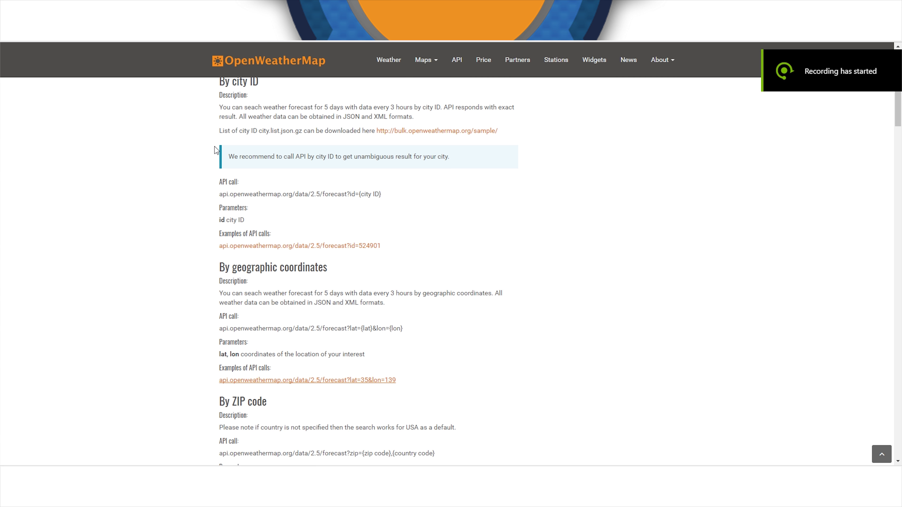
{"action": "scroll", "coordinate": [210, 156], "scroll_direction": "down", "scroll_amount": 7}
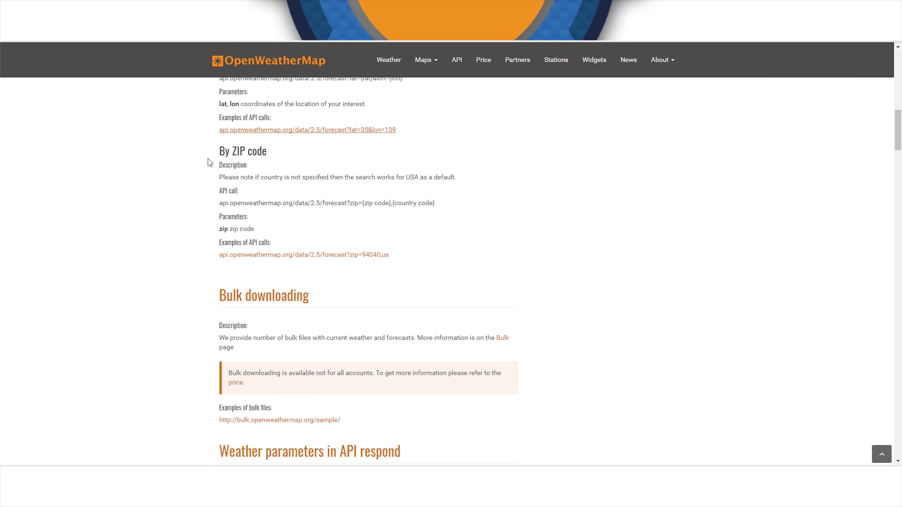
{"action": "scroll", "coordinate": [209, 160], "scroll_direction": "down", "scroll_amount": 5}
{"action": "scroll", "coordinate": [209, 166], "scroll_direction": "down", "scroll_amount": 20}
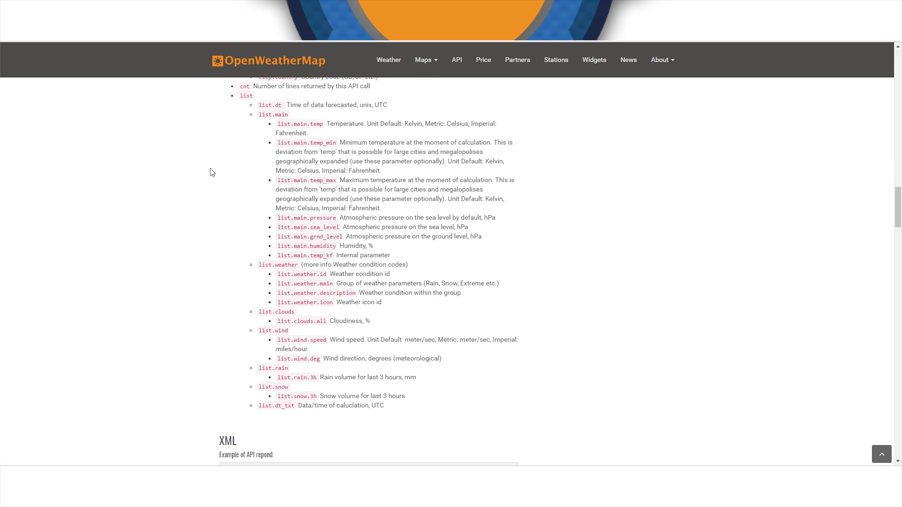
{"action": "scroll", "coordinate": [210, 171], "scroll_direction": "down", "scroll_amount": 15}
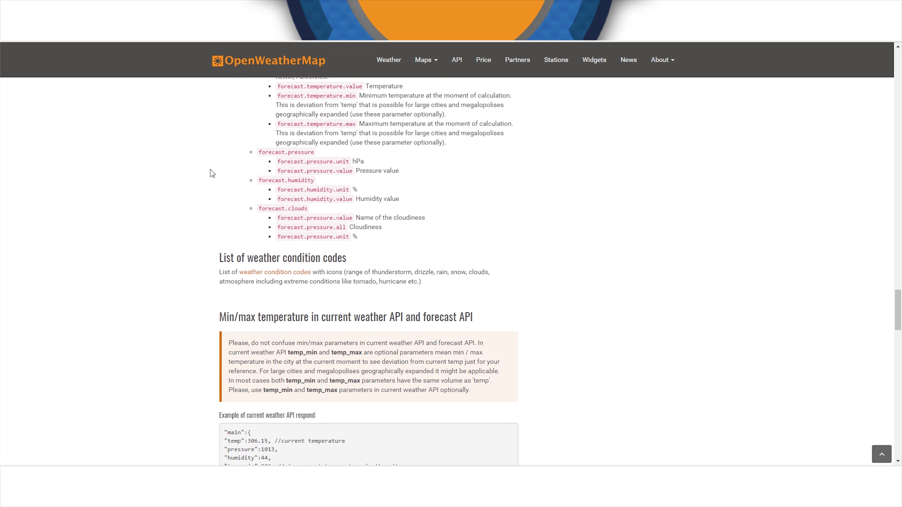
- Open the weather condition codes page and examine the day and night icon names with their descriptions in the icon list
{"action": "left_click", "coordinate": [270, 273]}
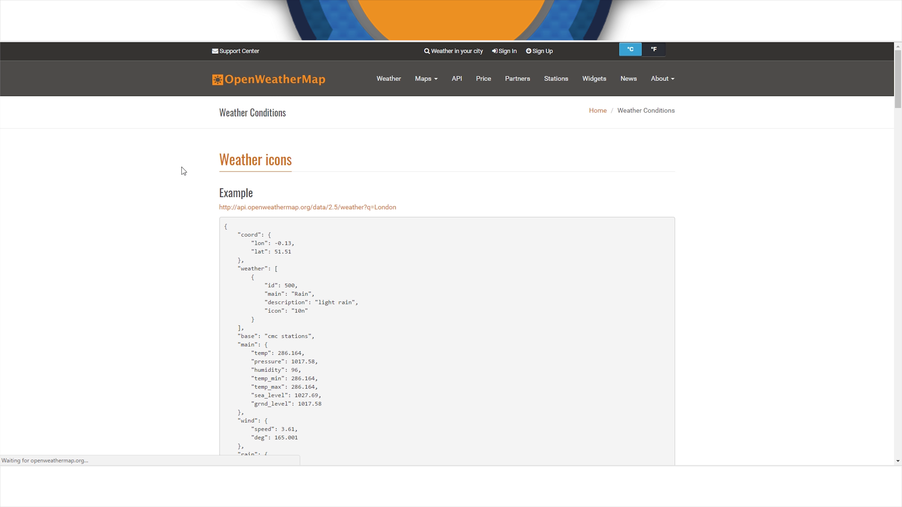
{"action": "scroll", "coordinate": [166, 189], "scroll_direction": "down", "scroll_amount": 3}
{"action": "scroll", "coordinate": [165, 190], "scroll_direction": "down", "scroll_amount": 20}
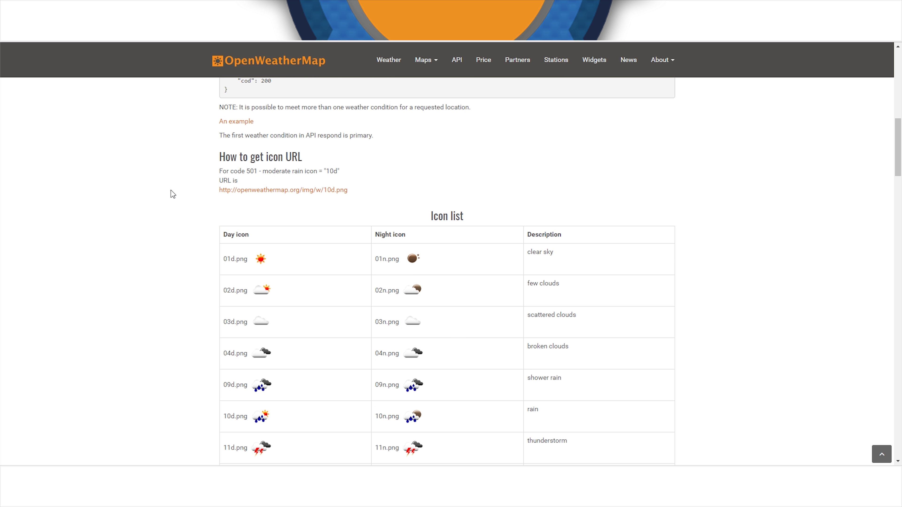
{"action": "scroll", "coordinate": [321, 211], "scroll_direction": "up", "scroll_amount": 5}
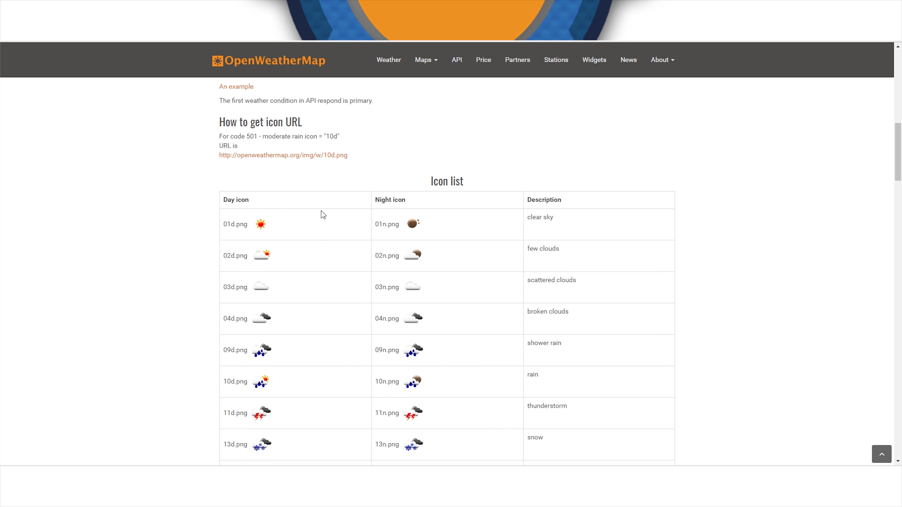
{"action": "scroll", "coordinate": [321, 211], "scroll_direction": "down", "scroll_amount": 1}
{"action": "left_click_drag", "start_coordinate": [563, 134], "coordinate": [525, 128]}
{"action": "left_click_drag", "start_coordinate": [572, 160], "coordinate": [521, 164]}
{"action": "left_click_drag", "start_coordinate": [588, 186], "coordinate": [531, 195]}
{"action": "left_click_drag", "start_coordinate": [376, 197], "coordinate": [399, 198]}
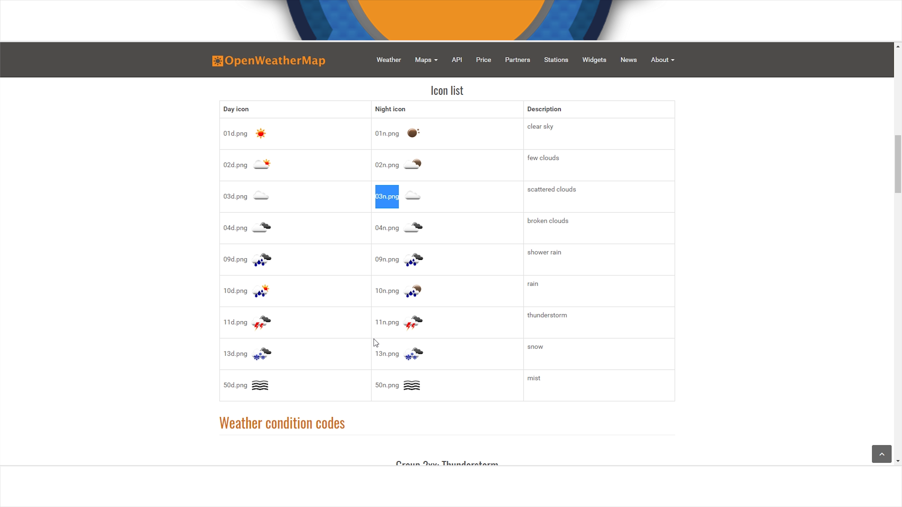
- Examine the thunderstorm group's condition IDs, meanings and icons in the weather condition codes tables
{"action": "scroll", "coordinate": [374, 340], "scroll_direction": "down", "scroll_amount": 2}
{"action": "scroll", "coordinate": [374, 342], "scroll_direction": "down", "scroll_amount": 5}
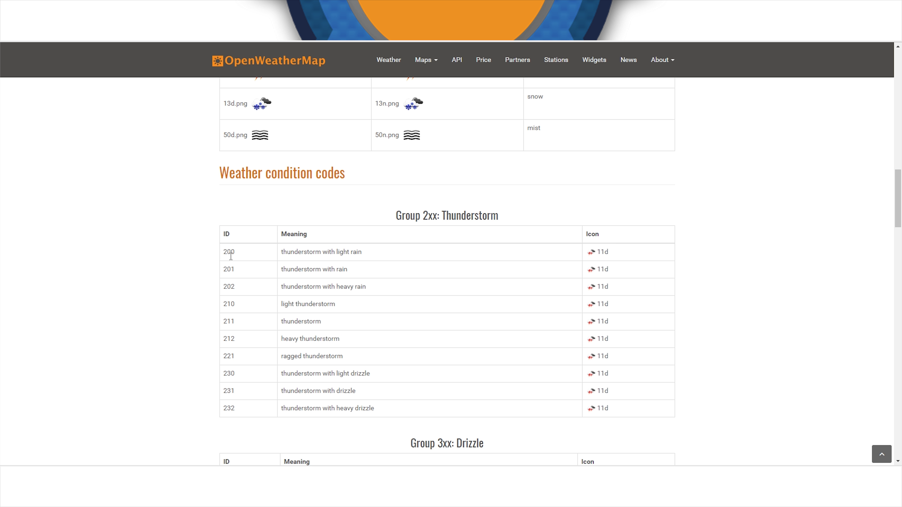
{"action": "left_click_drag", "start_coordinate": [228, 251], "coordinate": [251, 365]}
{"action": "scroll", "coordinate": [205, 322], "scroll_direction": "up", "scroll_amount": 10}
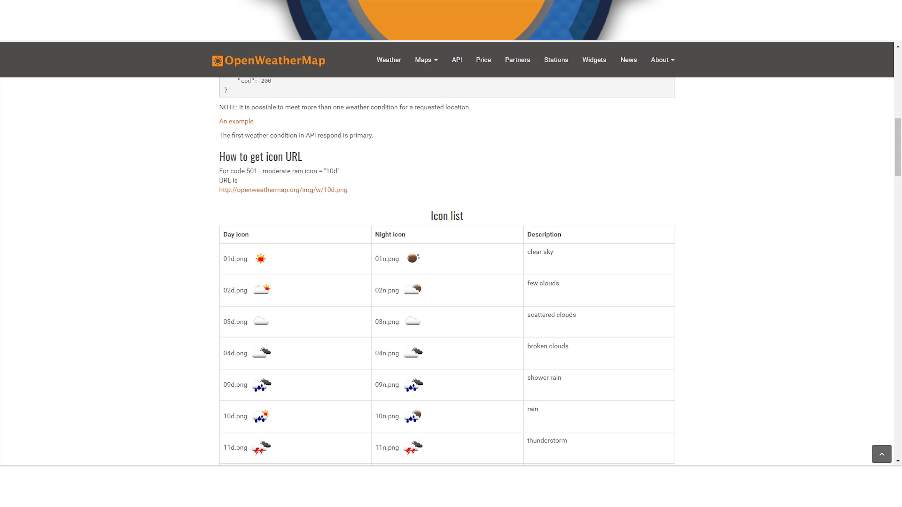
- Return to the forecast documentation and open the example API call by geographic coordinates, lat=35 and lon=139
{"action": "key", "text": "ctrl+Tab"}
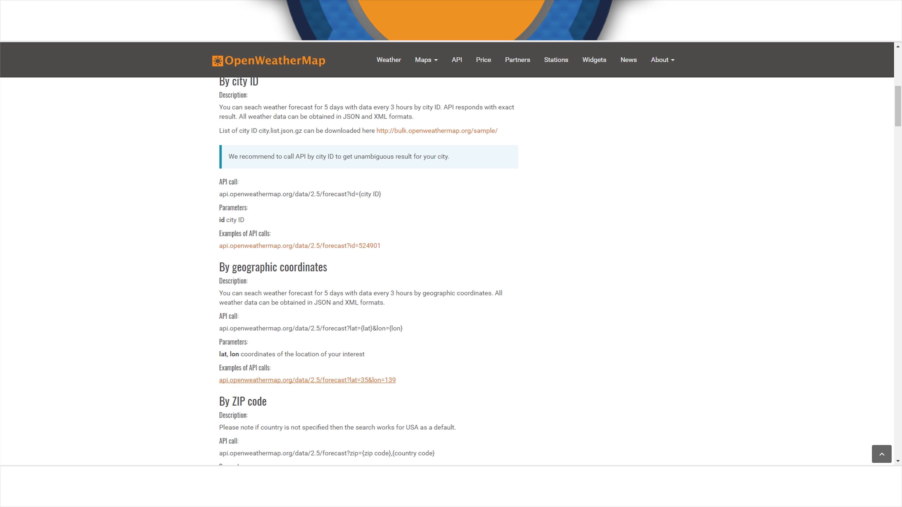
{"action": "left_click", "coordinate": [307, 380]}
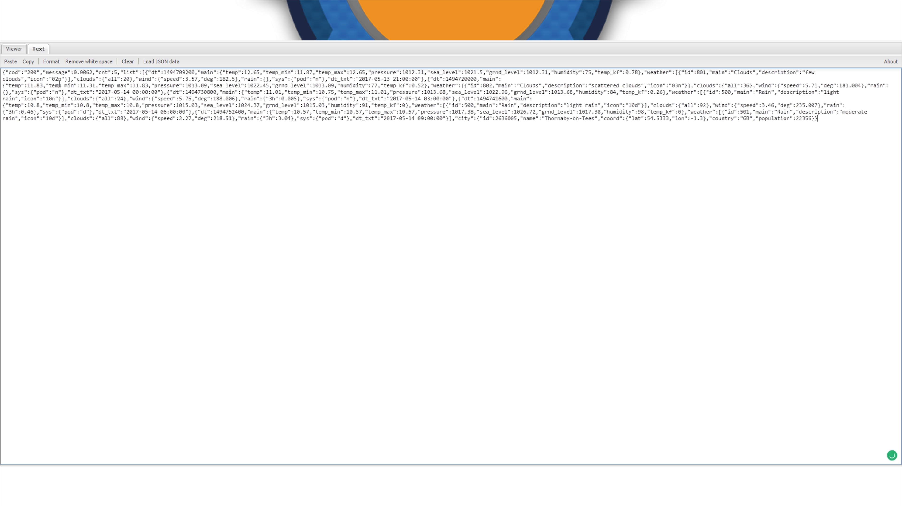
- View the JSON response as a tree and examine the first forecast entry in the list and the city name
{"action": "left_click", "coordinate": [14, 49]}
{"action": "left_click", "coordinate": [4, 60]}
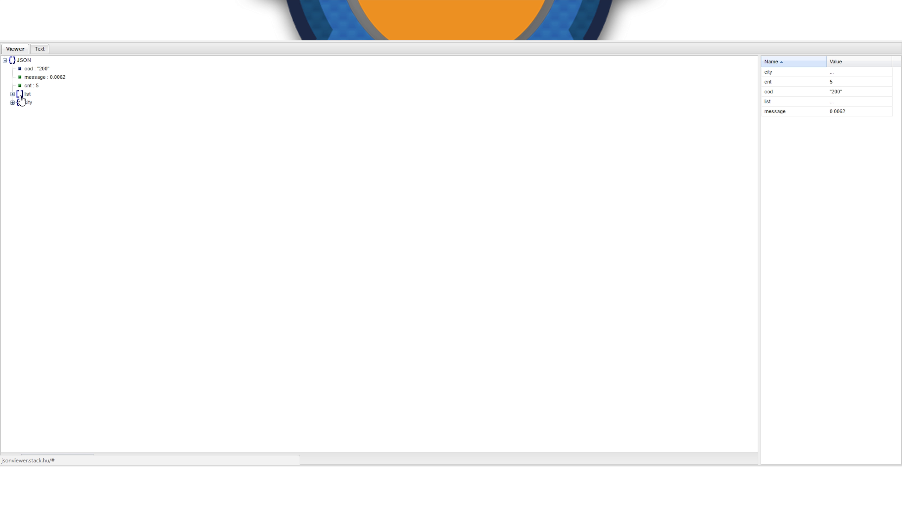
{"action": "left_click", "coordinate": [12, 95]}
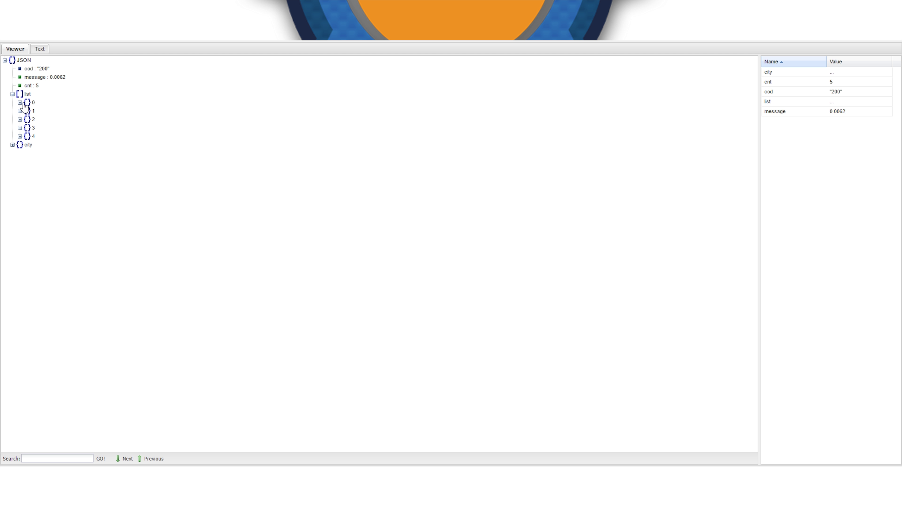
{"action": "left_click", "coordinate": [20, 103]}
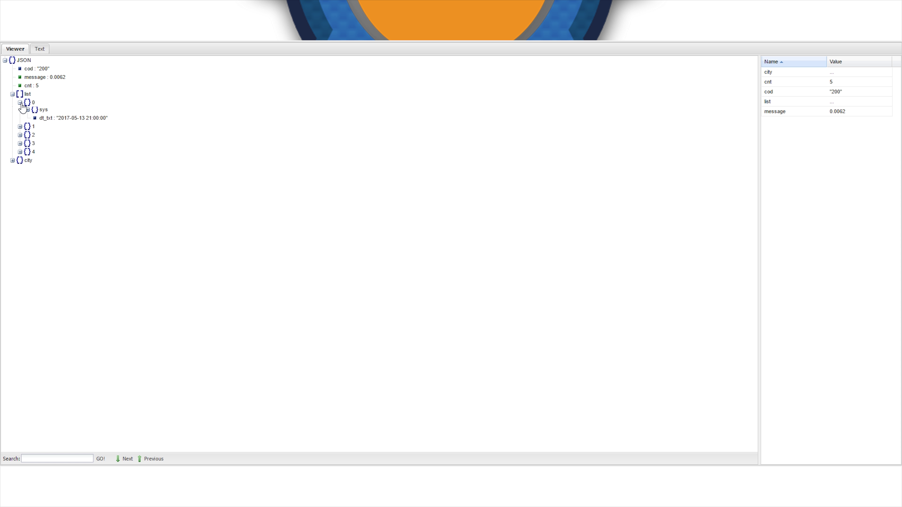
{"action": "left_click", "coordinate": [33, 102]}
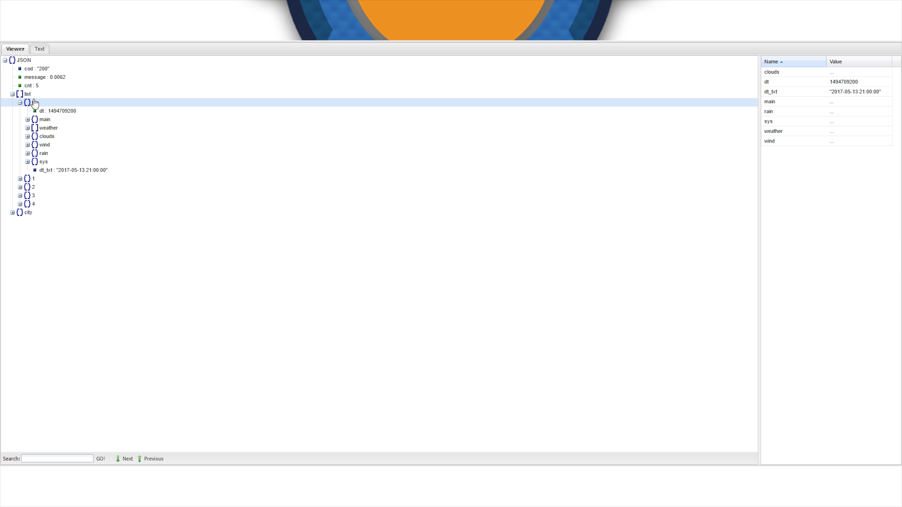
{"action": "left_click", "coordinate": [13, 213]}
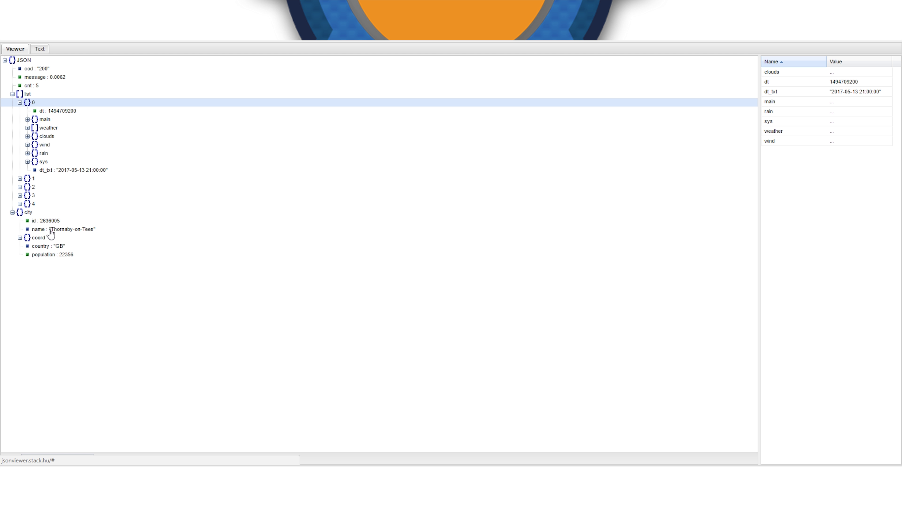
{"action": "left_click", "coordinate": [70, 230]}
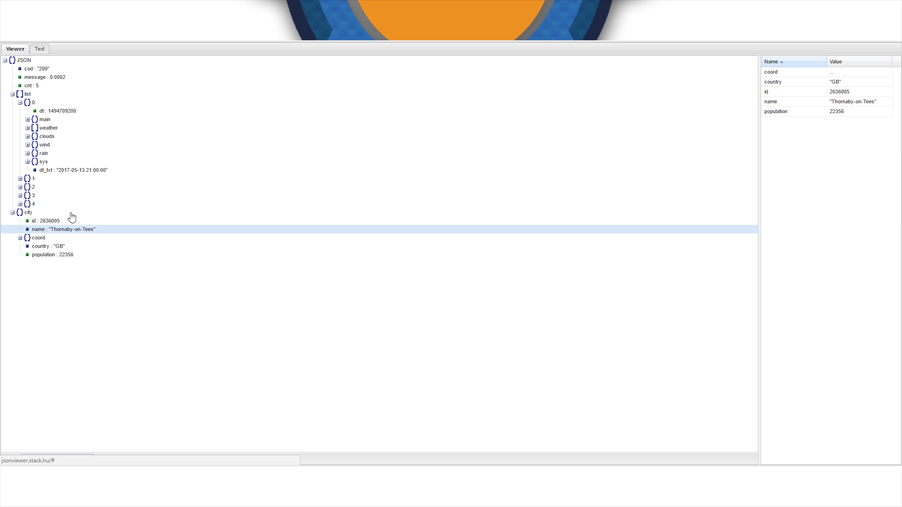
- Expand the first forecast entry's main and weather nodes and examine its temperature, timestamp and weather condition fields
{"action": "left_click", "coordinate": [28, 120]}
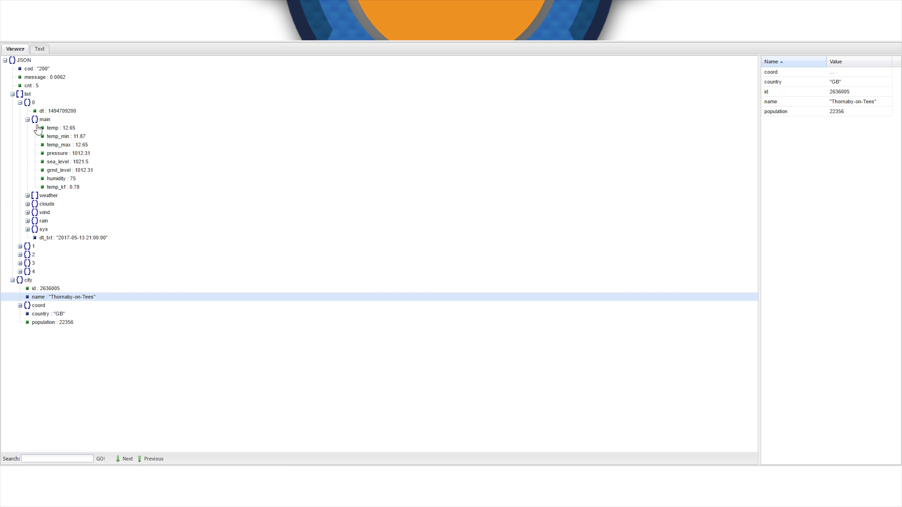
{"action": "left_click", "coordinate": [59, 130]}
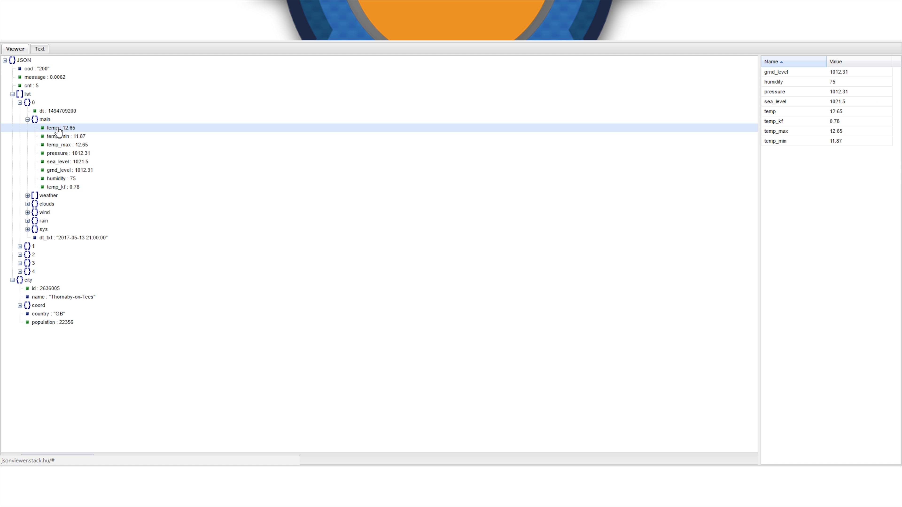
{"action": "left_click", "coordinate": [60, 112]}
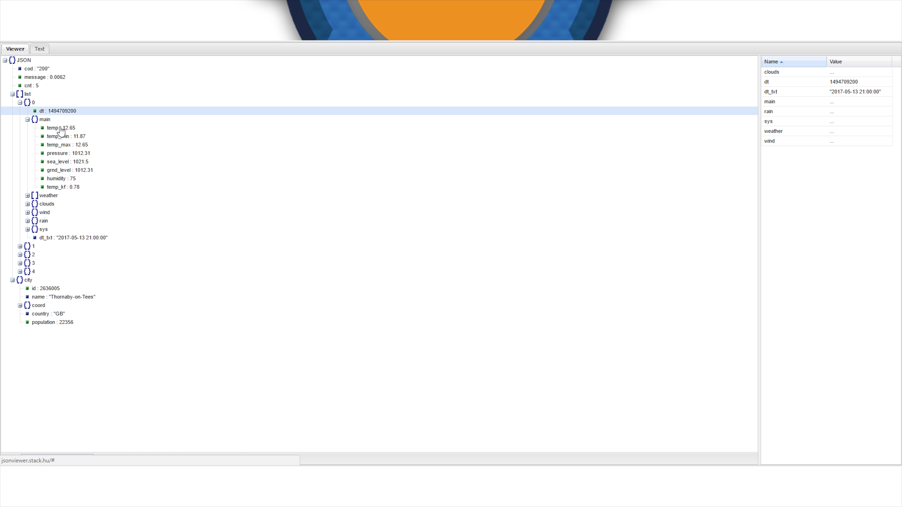
{"action": "left_click", "coordinate": [61, 128]}
{"action": "left_click", "coordinate": [28, 196]}
{"action": "left_click", "coordinate": [35, 204]}
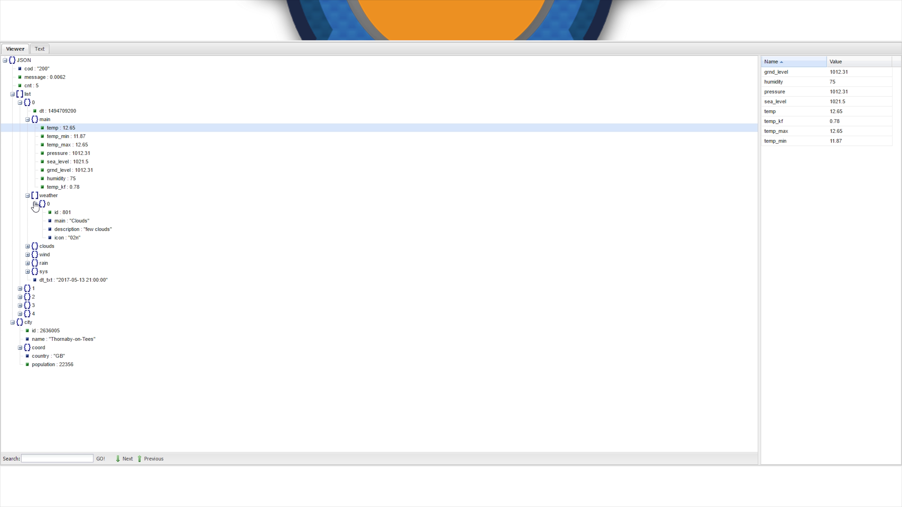
{"action": "left_click", "coordinate": [81, 220]}
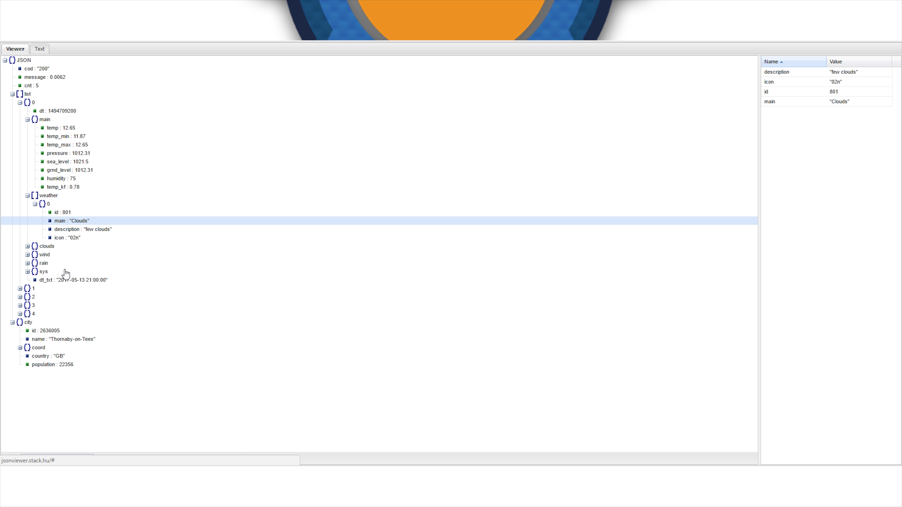
- Collapse the first forecast entry and compare the forecast times of the following entries in the list
{"action": "left_click", "coordinate": [12, 94]}
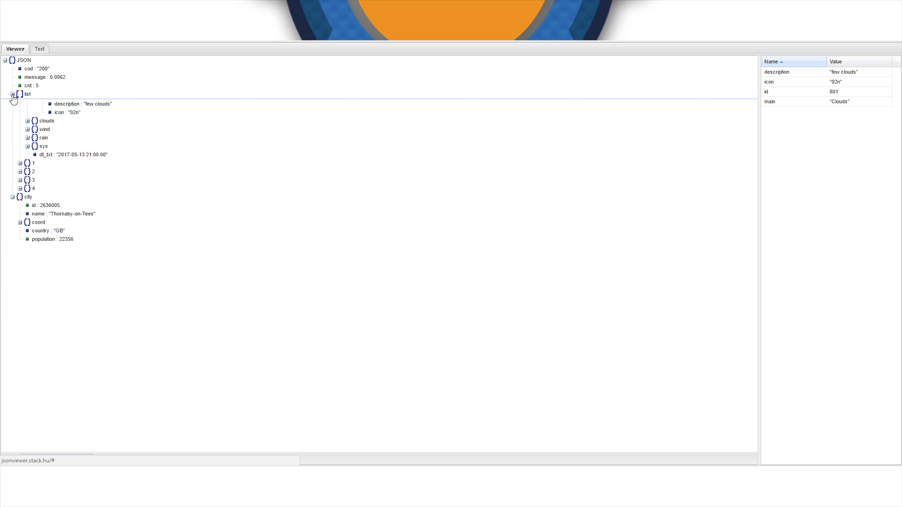
{"action": "left_click", "coordinate": [12, 94]}
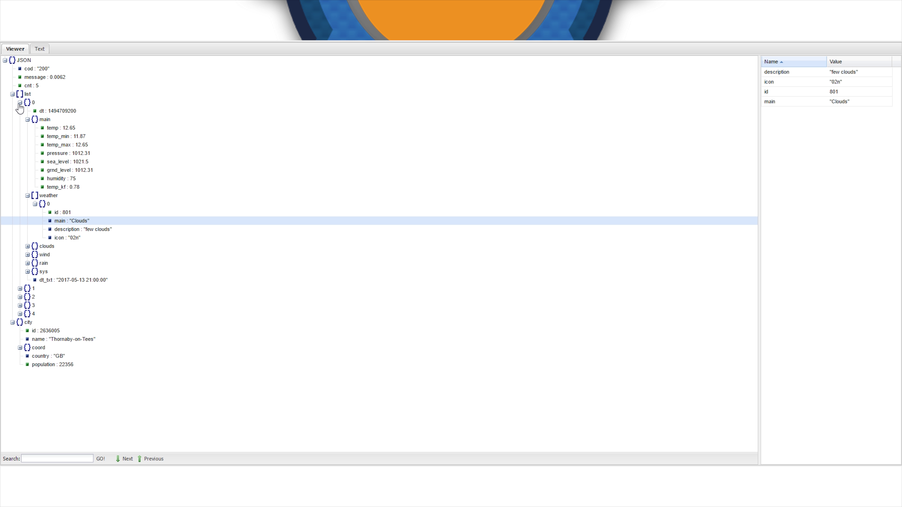
{"action": "left_click", "coordinate": [20, 103]}
{"action": "left_click", "coordinate": [20, 111]}
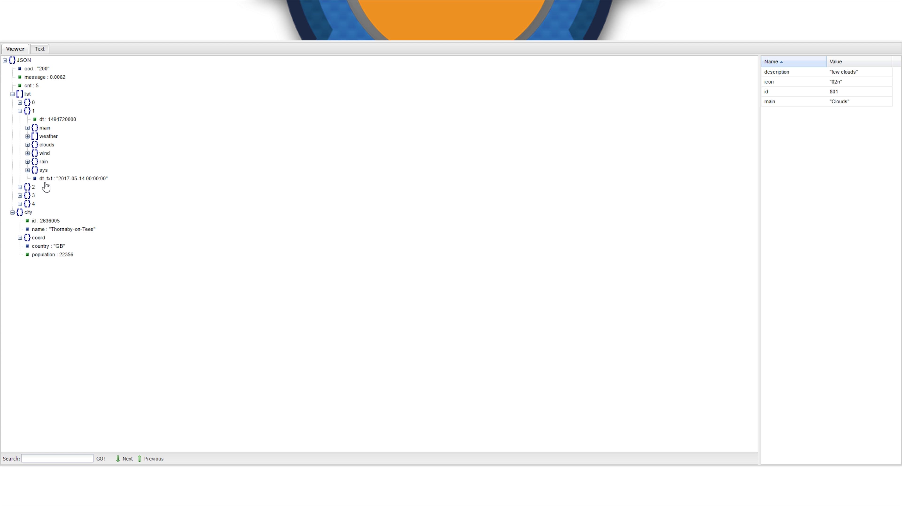
{"action": "left_click", "coordinate": [20, 111]}
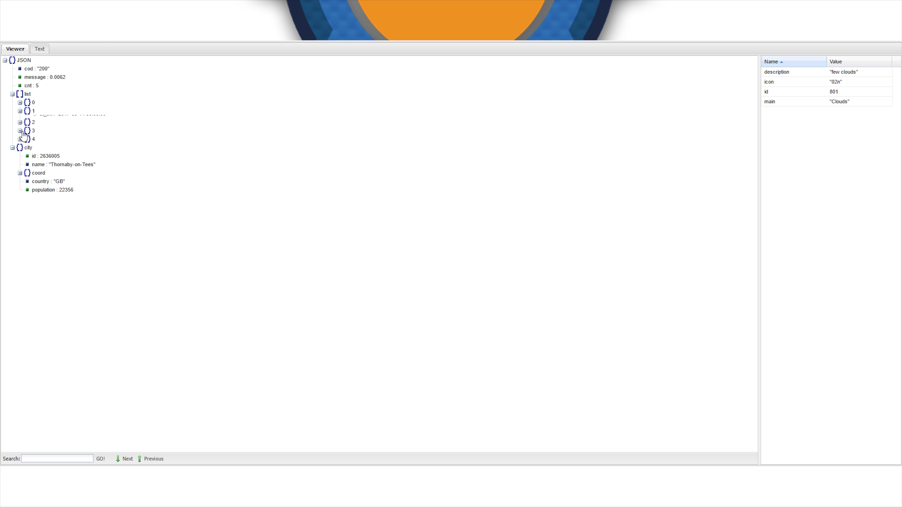
{"action": "left_click", "coordinate": [20, 120]}
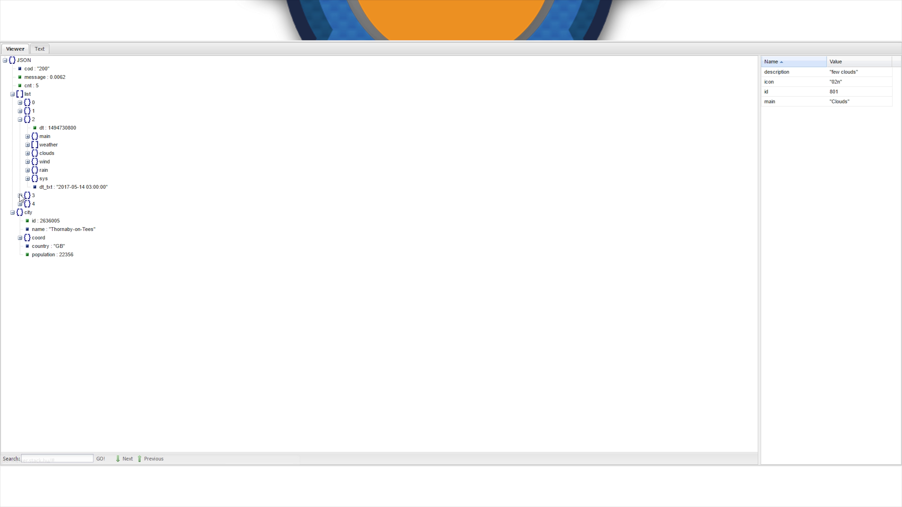
{"action": "left_click", "coordinate": [20, 196]}
{"action": "left_click", "coordinate": [20, 272]}
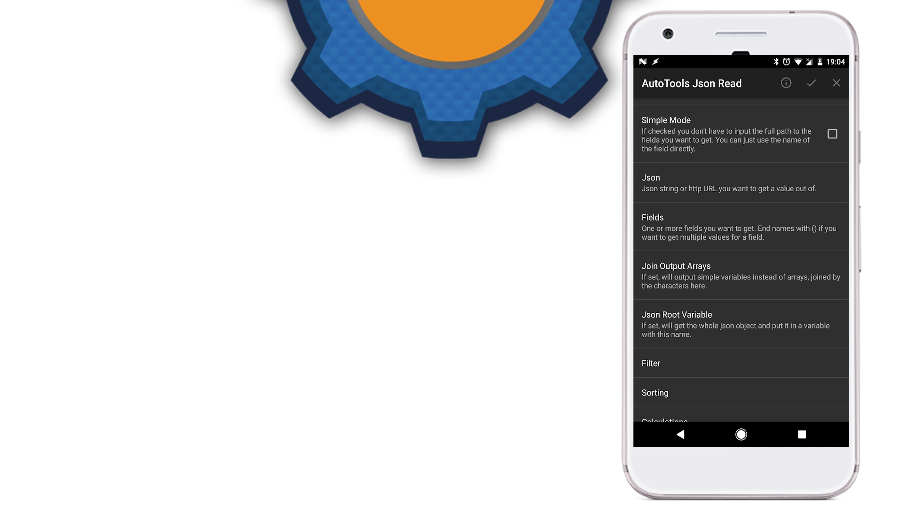
- Review the configuration options of the AutoTools Json Read action, including its fields, filter and sorting settings
{"action": "scroll", "coordinate": [741, 249], "scroll_direction": "down", "scroll_amount": 2}
{"action": "scroll", "coordinate": [741, 260], "scroll_direction": "down", "scroll_amount": 3}
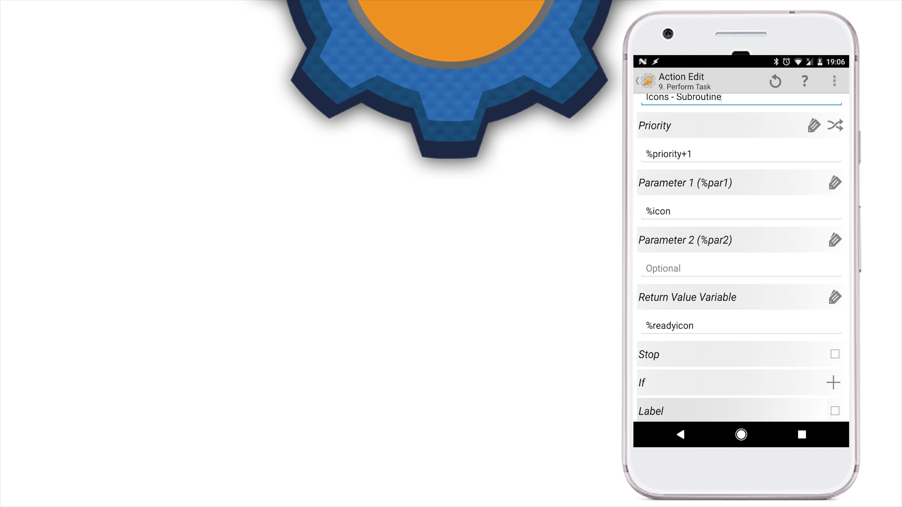
- Leave the settings of the Perform Task action that runs Icons - Subroutine
{"action": "left_click", "coordinate": [681, 435]}
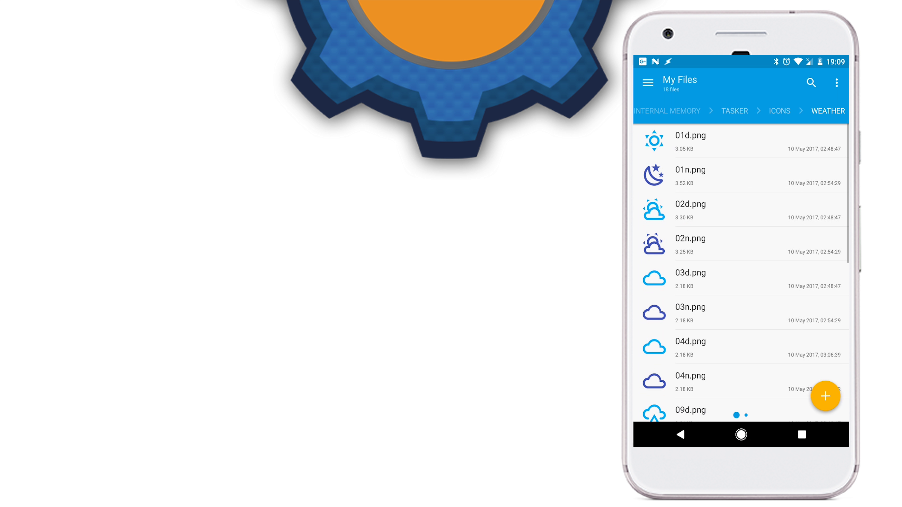
- Browse from the Tasker folder through icons to the weather folder and look through its icon files
{"action": "left_click", "coordinate": [739, 109]}
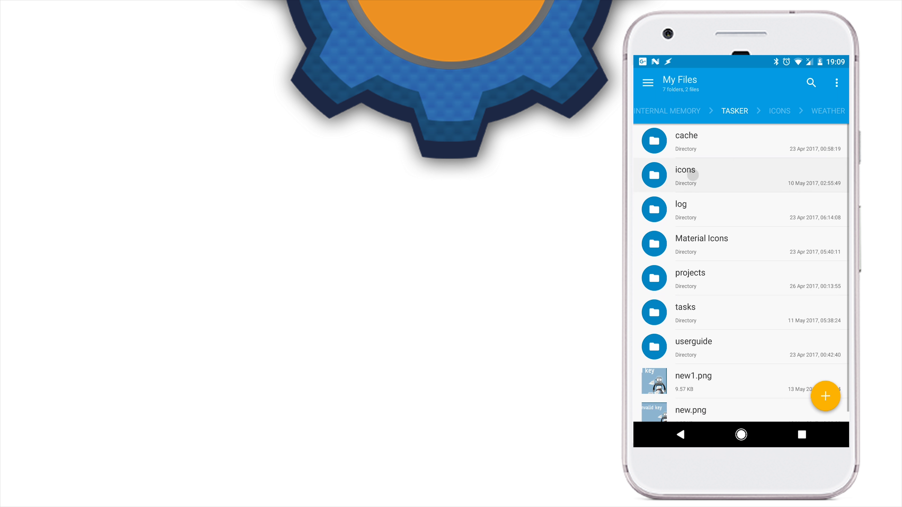
{"action": "left_click", "coordinate": [685, 174]}
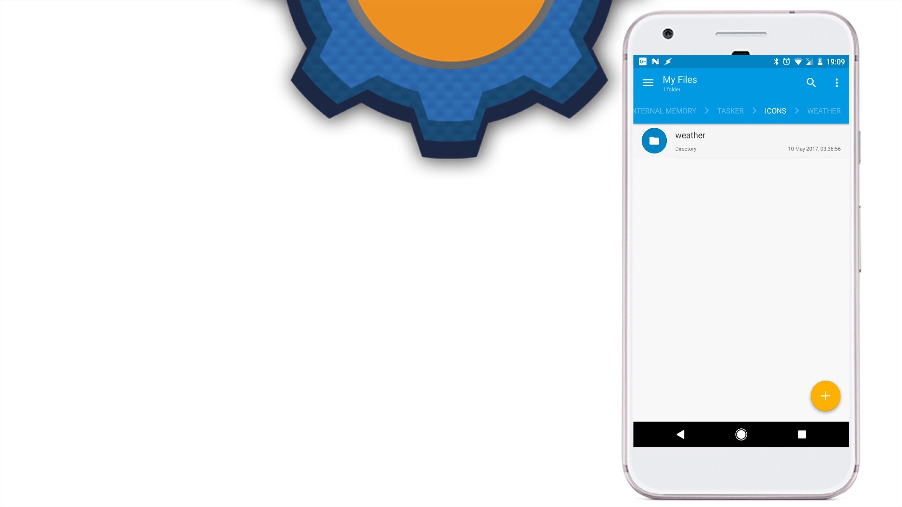
{"action": "left_click", "coordinate": [741, 141]}
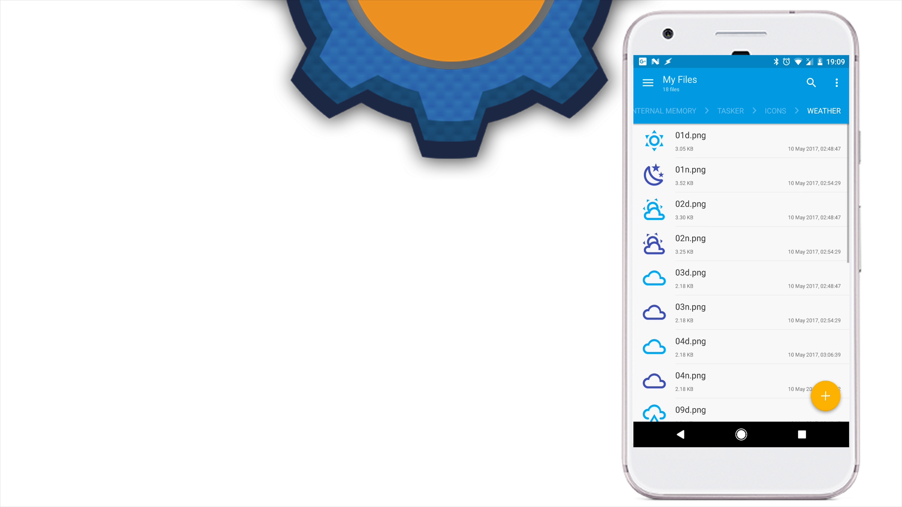
{"action": "scroll", "coordinate": [741, 273], "scroll_direction": "down", "scroll_amount": 1}
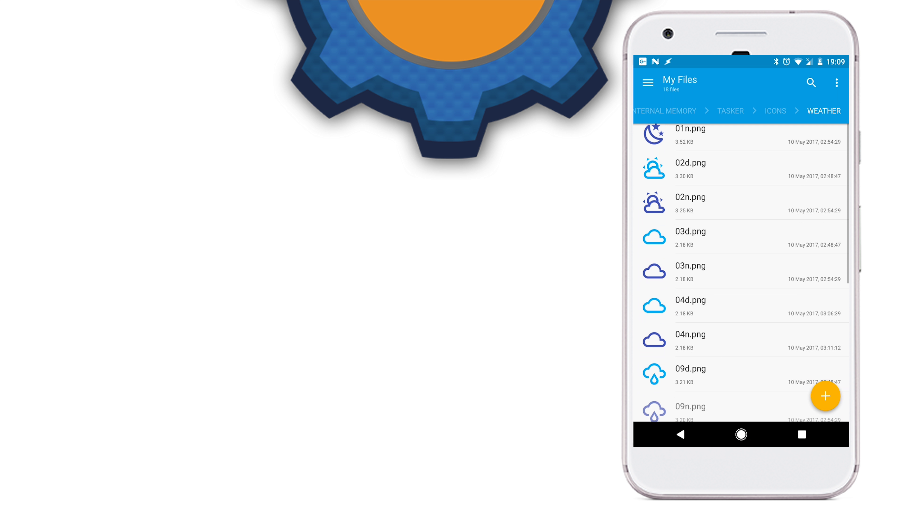
- Look through the remaining day and night icon files in the weather folder
{"action": "scroll", "coordinate": [741, 273], "scroll_direction": "down", "scroll_amount": 2}
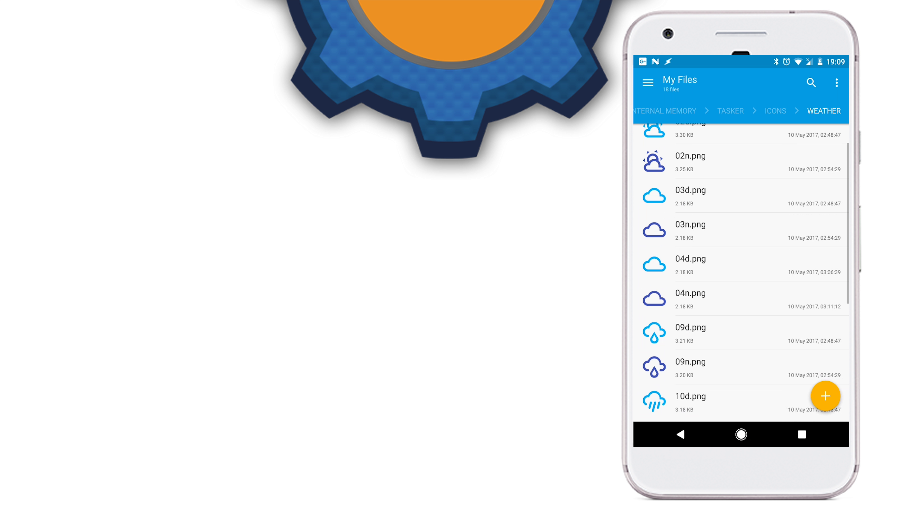
{"action": "scroll", "coordinate": [742, 273], "scroll_direction": "down", "scroll_amount": 4}
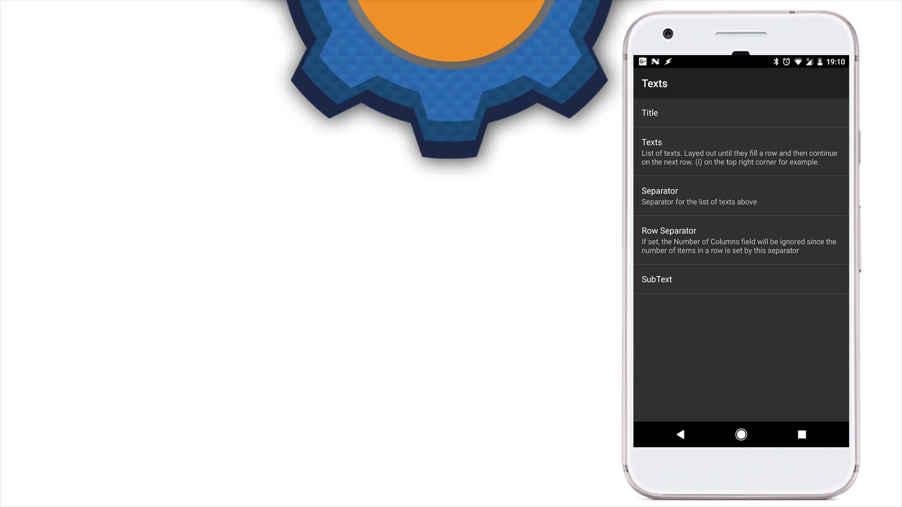
- Open the Texts setting that holds the list of texts laid out in rows
{"action": "left_click", "coordinate": [707, 152]}
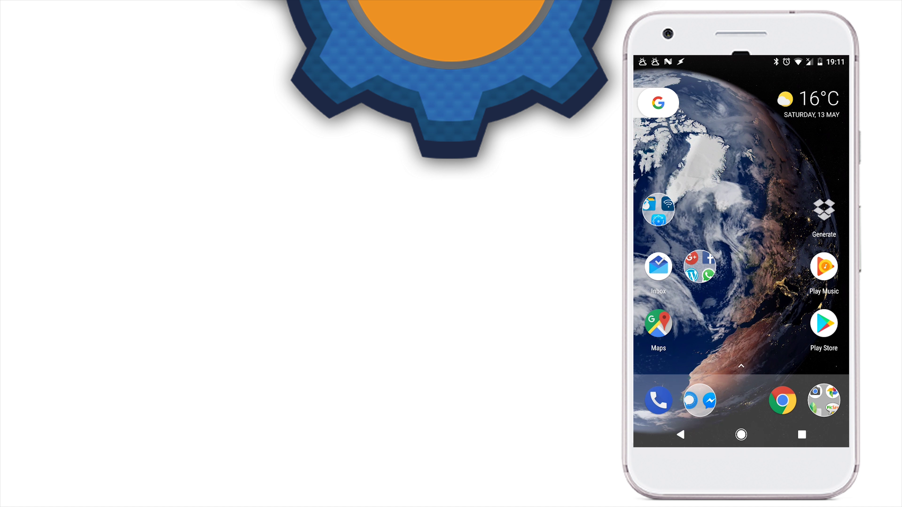
- Bring up the recent apps and look through the AutoShare intents listed on the joaoapps.com Intents page
{"action": "left_click", "coordinate": [802, 434]}
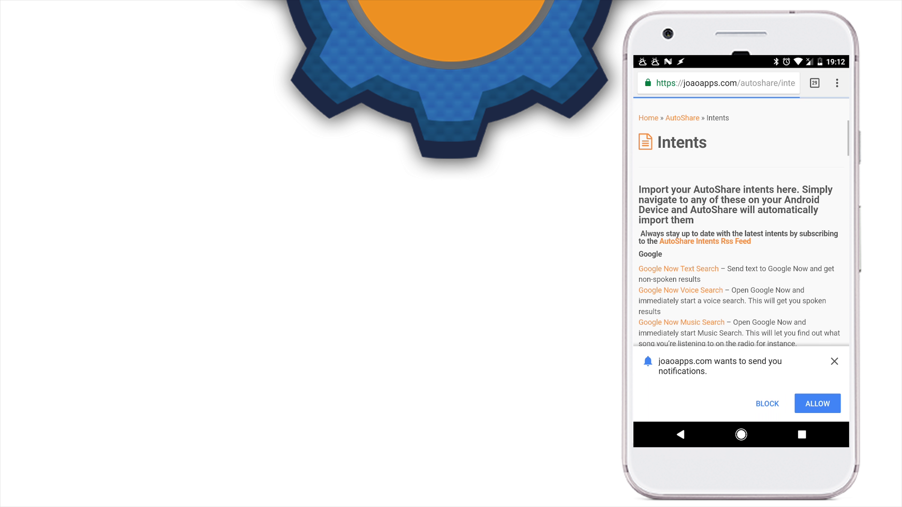
{"action": "scroll", "coordinate": [741, 249], "scroll_direction": "down", "scroll_amount": 5}
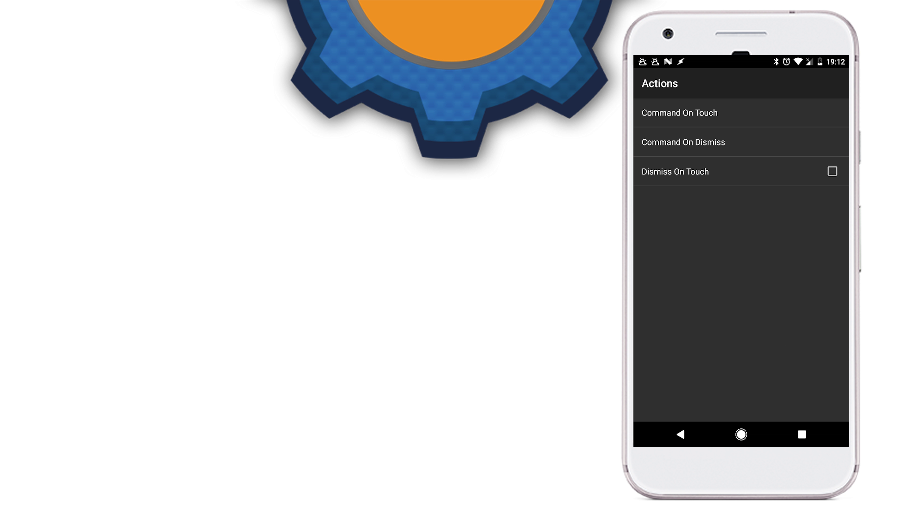
- Open the Command On Touch setting among the Actions options
{"action": "left_click", "coordinate": [679, 112]}
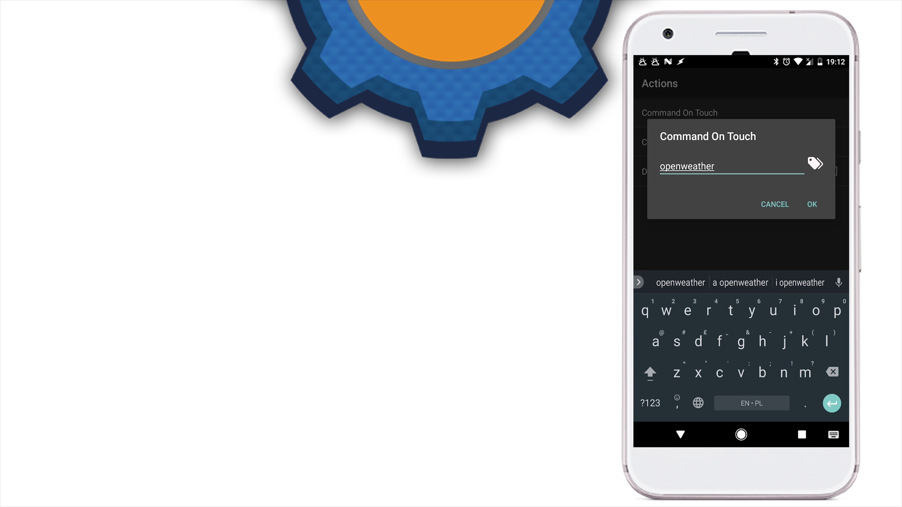